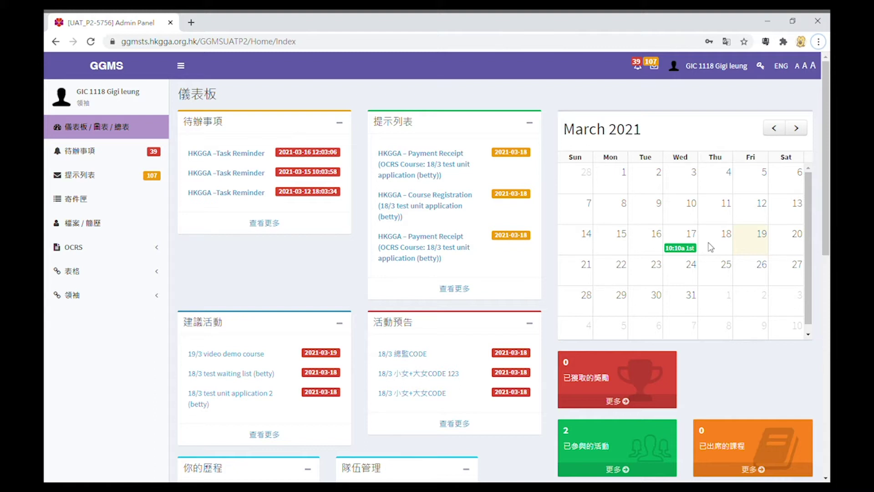
List the leader's members in unit 100 IS Coy and review the first listed member's profile
{"action": "left_click", "coordinate": [142, 298]}
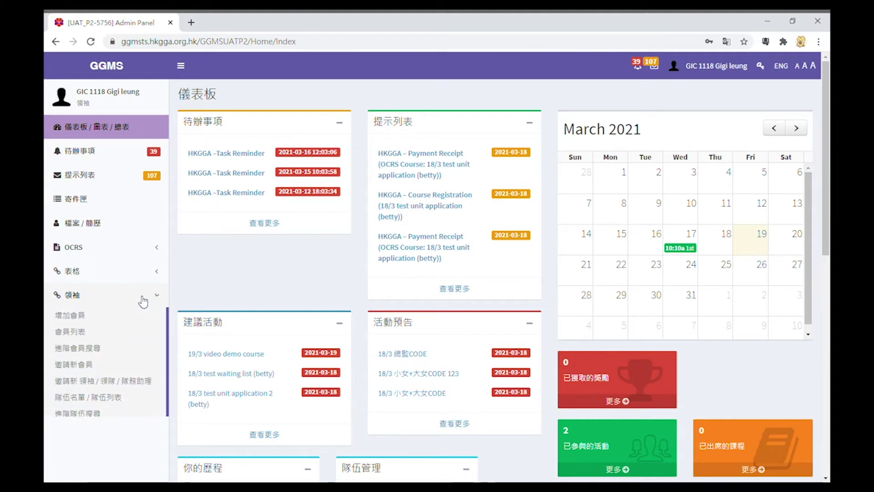
{"action": "left_click", "coordinate": [84, 332]}
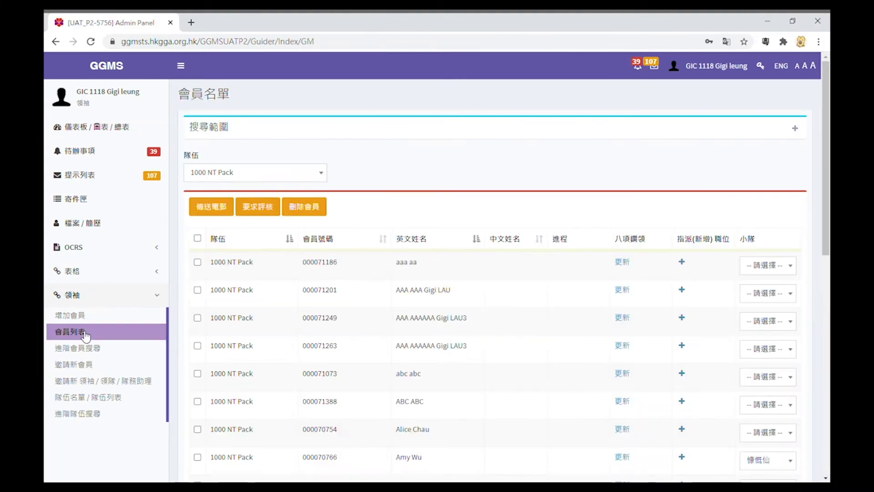
{"action": "left_click", "coordinate": [297, 176]}
{"action": "left_click", "coordinate": [287, 209]}
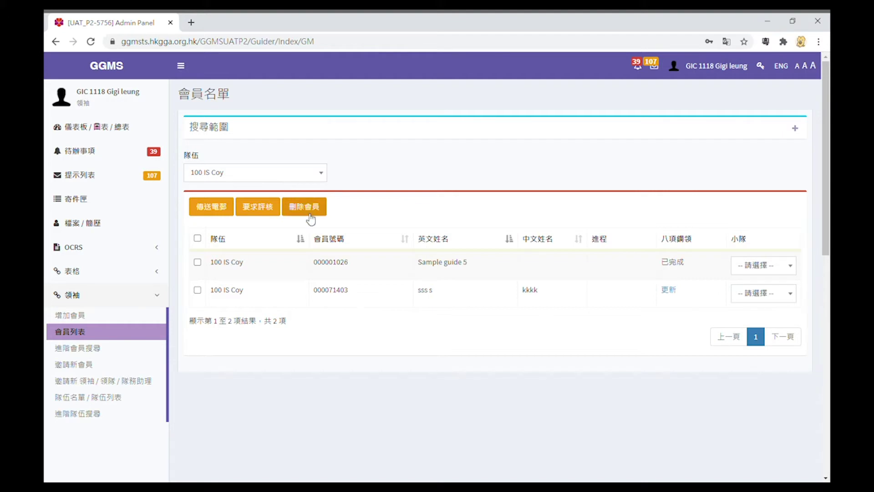
{"action": "left_click", "coordinate": [324, 264]}
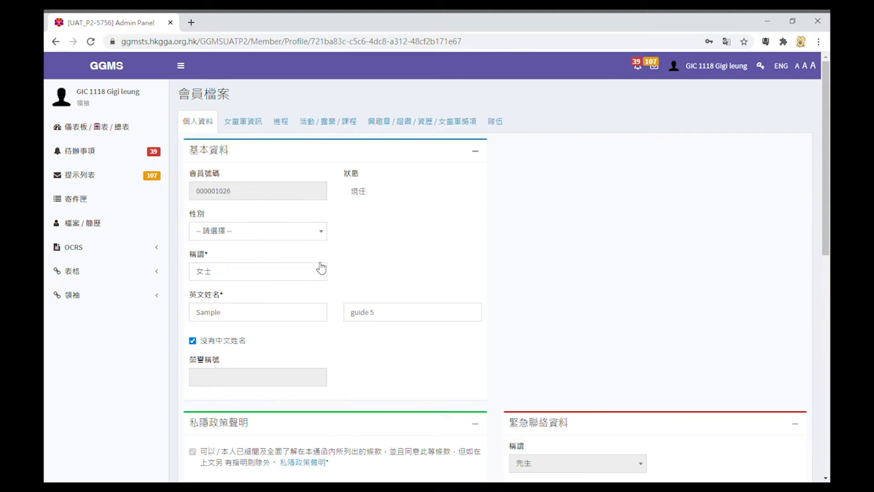
{"action": "left_click_drag", "start_coordinate": [827, 233], "coordinate": [791, 459]}
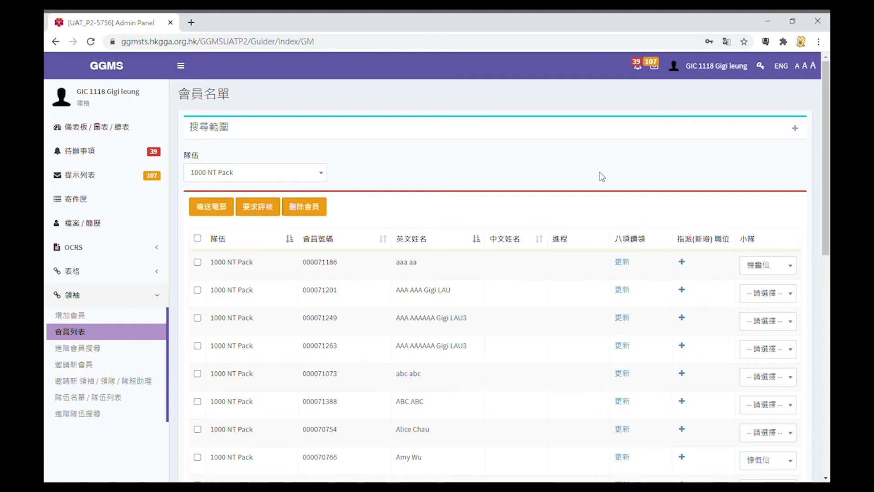
Select the third to sixth members in the 1000 NT Pack member list and request an assessment (要求評核) for them
{"action": "left_click", "coordinate": [197, 318]}
{"action": "left_click", "coordinate": [197, 346]}
{"action": "left_click", "coordinate": [198, 373]}
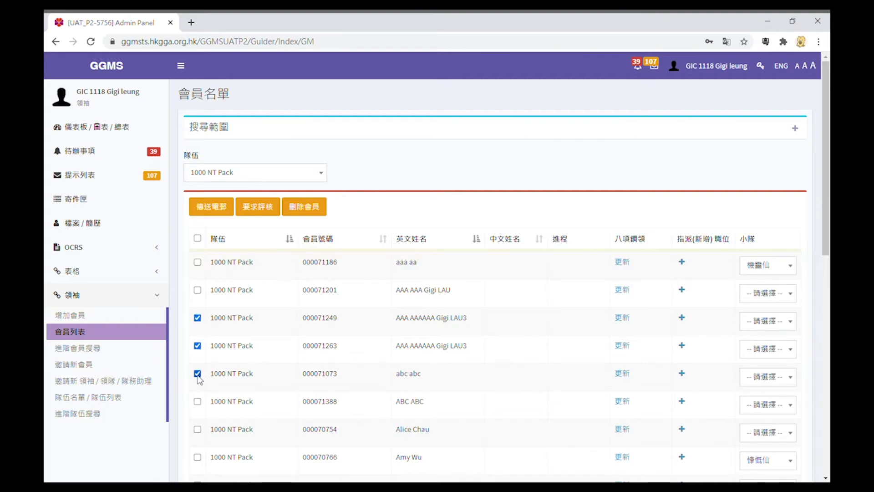
{"action": "left_click", "coordinate": [197, 401]}
{"action": "left_click", "coordinate": [258, 209]}
Select the third to seventh members of 1000 NT Pack and open the email form (傳送電郵) for them
{"action": "left_click", "coordinate": [197, 318]}
{"action": "left_click", "coordinate": [198, 345]}
{"action": "left_click", "coordinate": [198, 372]}
{"action": "left_click", "coordinate": [198, 401]}
{"action": "left_click", "coordinate": [198, 429]}
{"action": "left_click", "coordinate": [211, 206]}
Give the email the subject "welcome", write a short message body and send it to the selected members
{"action": "left_click", "coordinate": [341, 326]}
{"action": "type", "text": "welcome"}
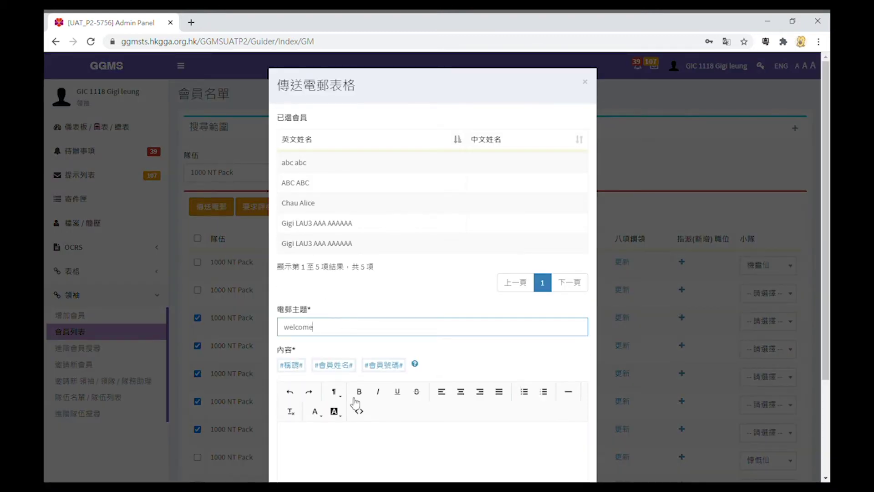
{"action": "scroll", "coordinate": [605, 322], "scroll_direction": "down", "scroll_amount": 3}
{"action": "type", "text": "llo"}
{"action": "left_click", "coordinate": [534, 441]}
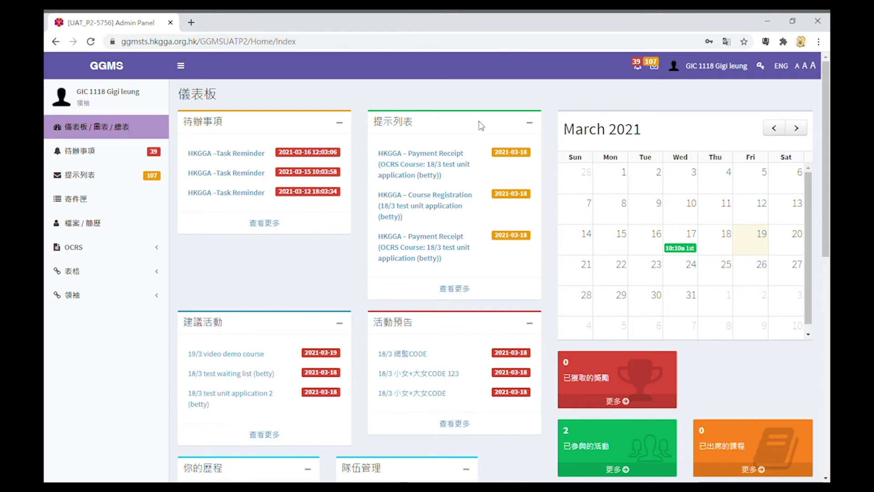
Open the 1000 NT Pack unit's profile from the unit list (隊伍名單 / 隊伍列表) and review its basic information
{"action": "left_click", "coordinate": [150, 298]}
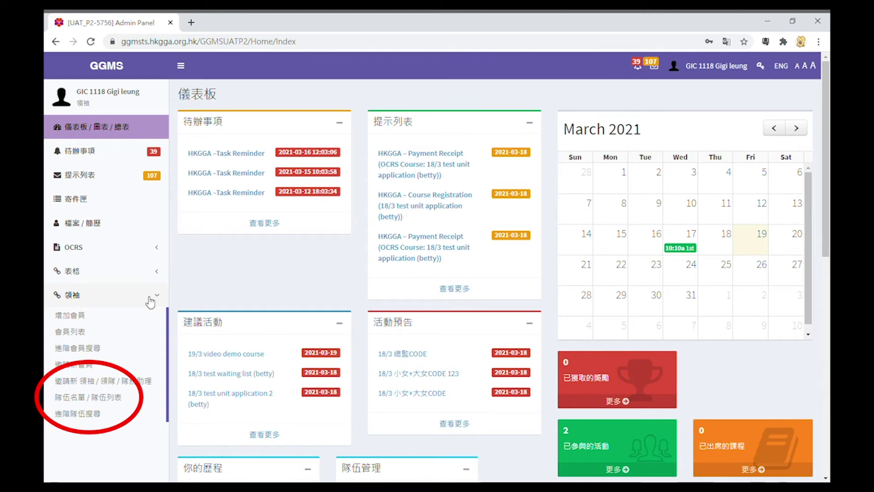
{"action": "left_click", "coordinate": [130, 398]}
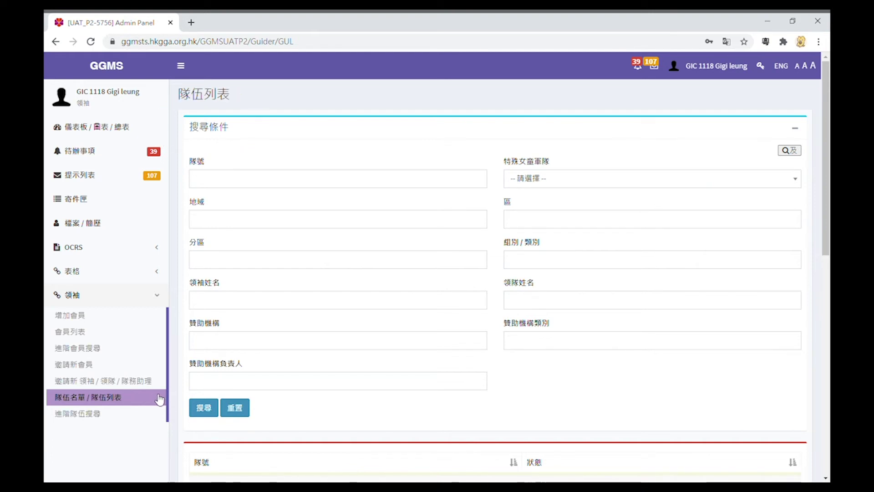
{"action": "left_click_drag", "start_coordinate": [827, 193], "coordinate": [826, 295]}
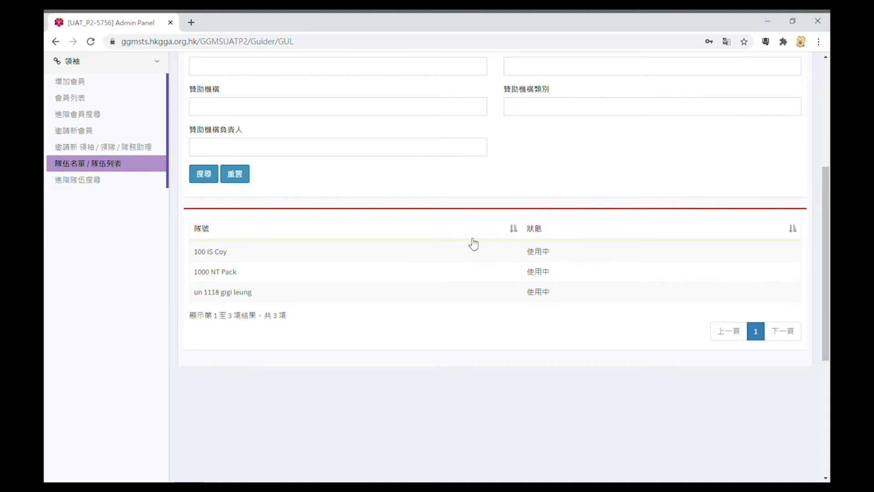
{"action": "left_click", "coordinate": [246, 272]}
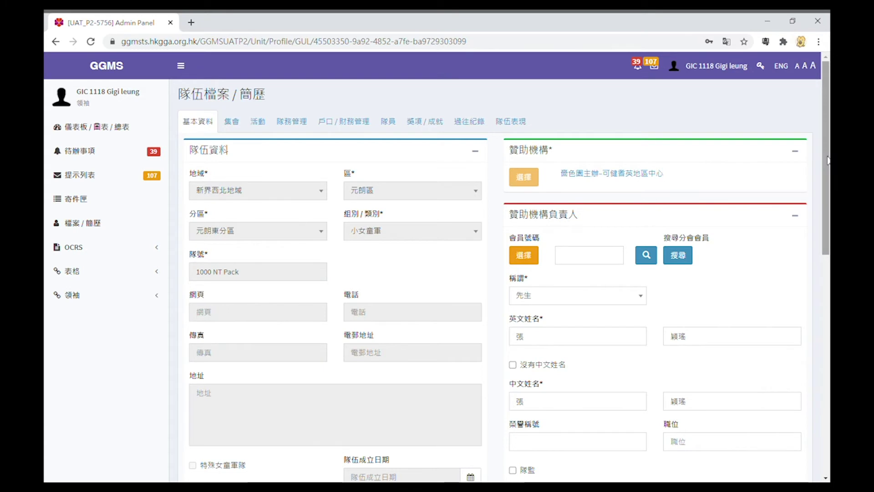
{"action": "left_click_drag", "start_coordinate": [828, 159], "coordinate": [801, 415]}
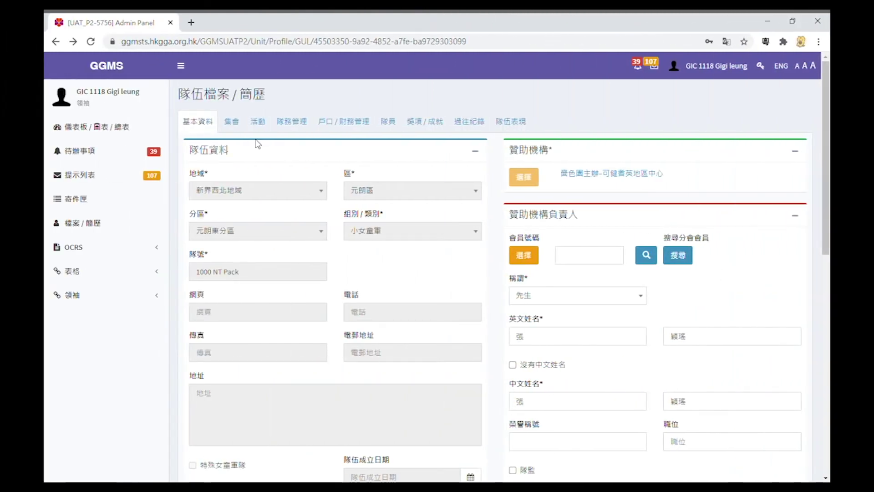
Add a meeting (集會) named "testing" to 1000 NT Pack, dated 2021-03-19 from 10:48 to 11:48
{"action": "left_click", "coordinate": [237, 127]}
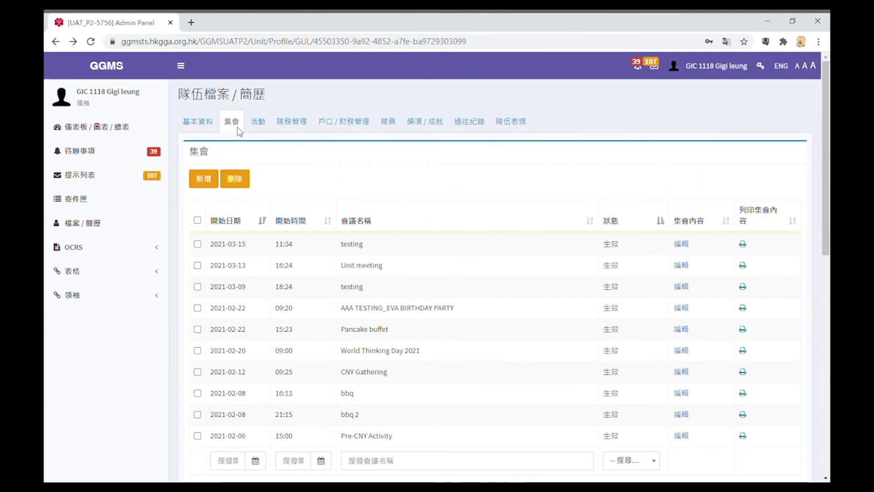
{"action": "left_click", "coordinate": [204, 169]}
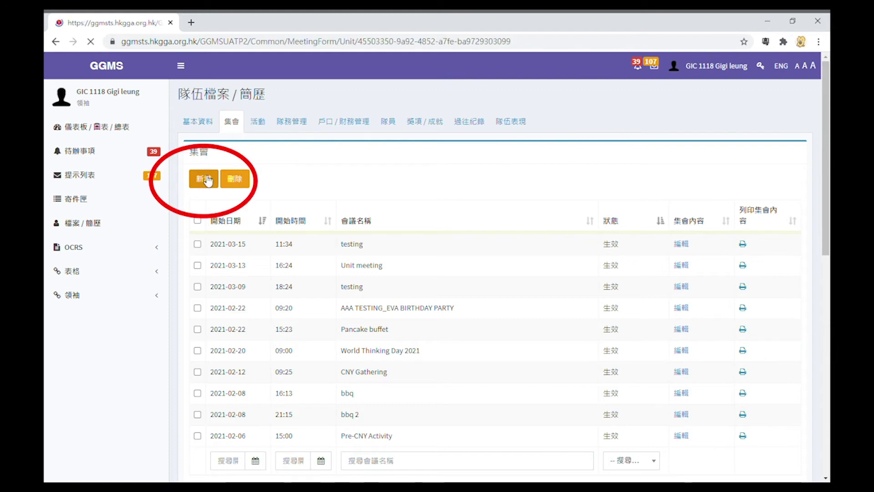
{"action": "left_click", "coordinate": [401, 157]}
{"action": "left_click", "coordinate": [451, 246]}
{"action": "key", "text": "Tab"}
{"action": "key", "text": "Tab"}
{"action": "left_click", "coordinate": [250, 236]}
{"action": "type", "text": "testing"}
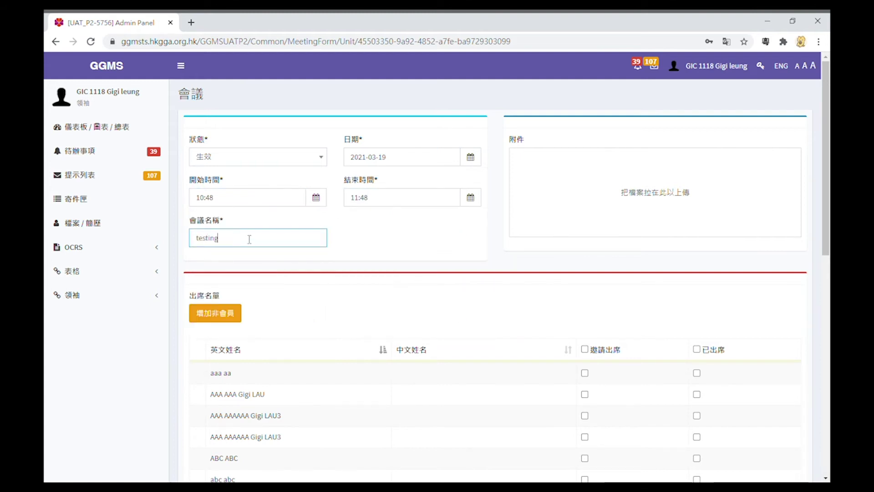
Mark the first six members on the attendance list as attended (已出席) and save the meeting
{"action": "scroll", "coordinate": [546, 228], "scroll_direction": "down", "scroll_amount": 5}
{"action": "left_click", "coordinate": [697, 157]}
{"action": "left_click", "coordinate": [696, 178]}
{"action": "left_click", "coordinate": [696, 199]}
{"action": "left_click", "coordinate": [696, 221]}
{"action": "left_click", "coordinate": [696, 242]}
{"action": "left_click", "coordinate": [697, 263]}
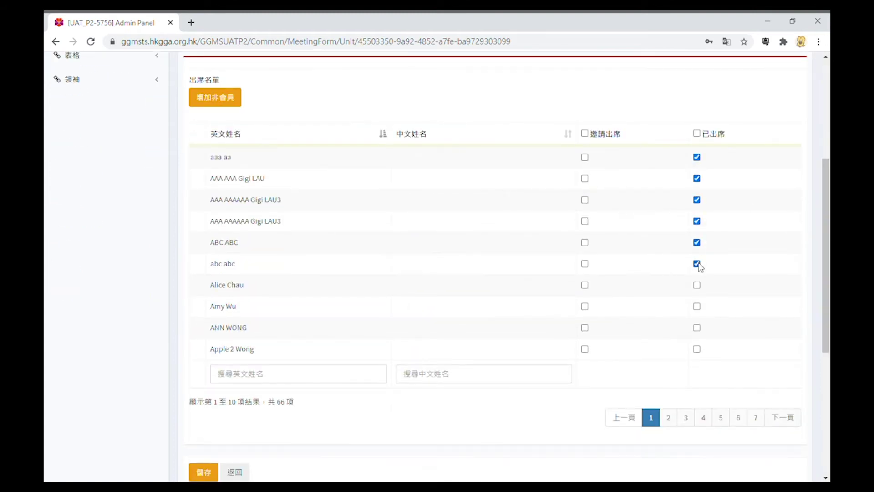
{"action": "left_click", "coordinate": [213, 476]}
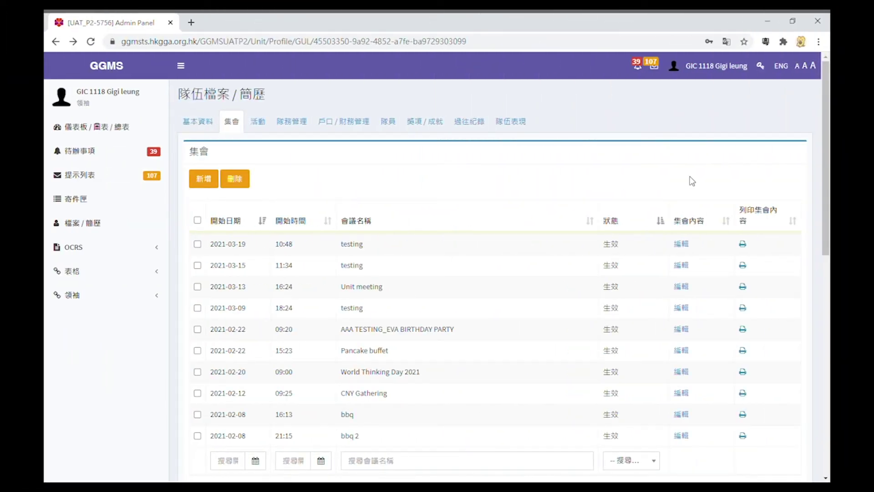
Review the unit's administration records (隊務管理) and its account and finance records (戶口 / 財務管理)
{"action": "left_click", "coordinate": [291, 121]}
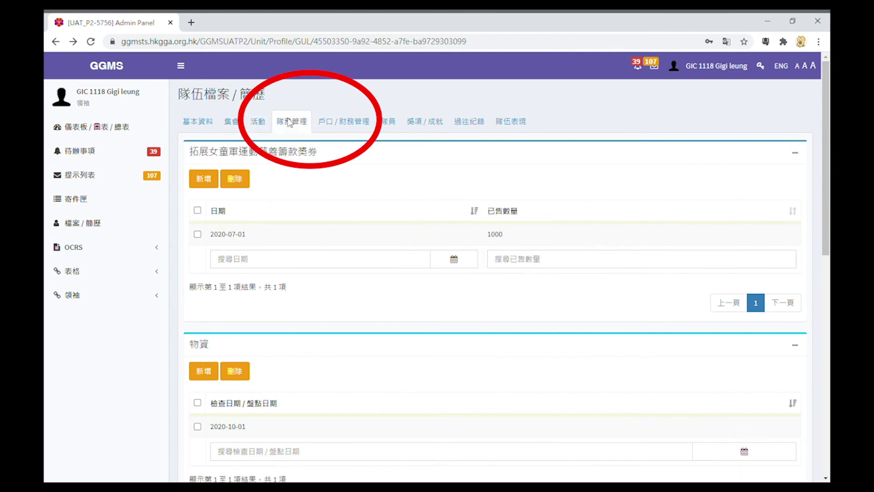
{"action": "left_click", "coordinate": [342, 123]}
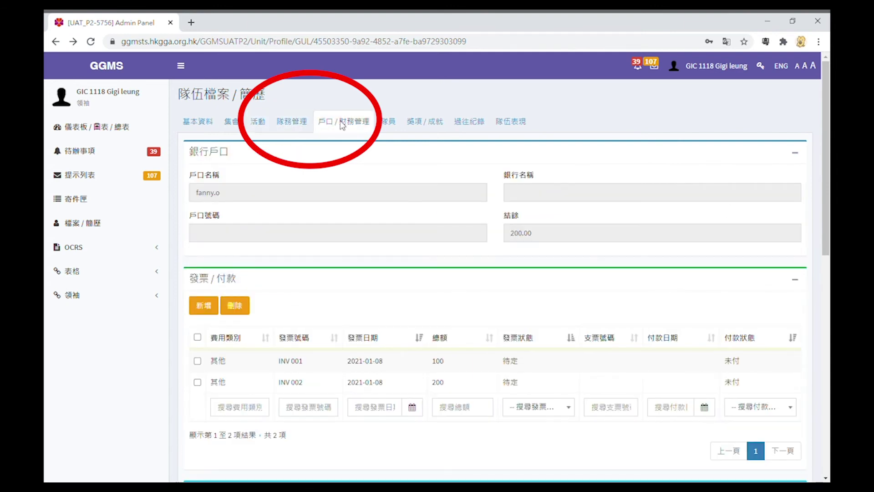
{"action": "left_click_drag", "start_coordinate": [824, 148], "coordinate": [828, 247]}
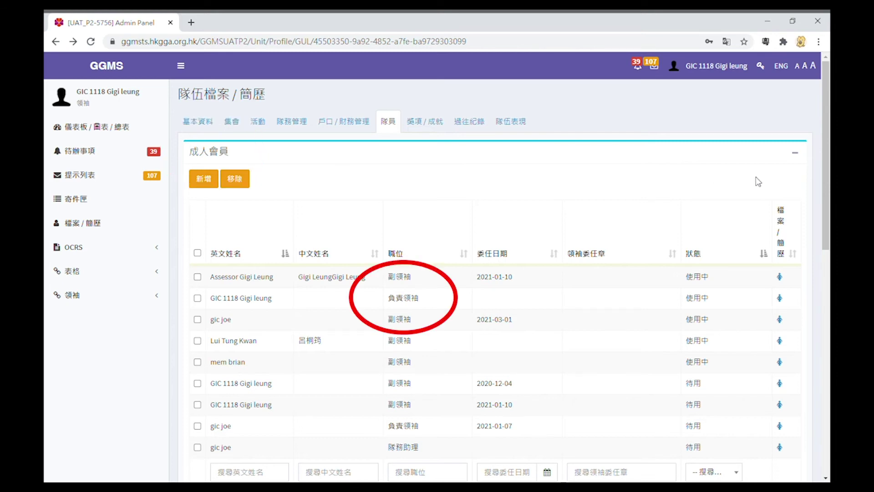
Review the position assignment and full profile of the first active member (使用中) in the unit's uniformed member list (制服會員)
{"action": "scroll", "coordinate": [437, 268], "scroll_direction": "down", "scroll_amount": 6}
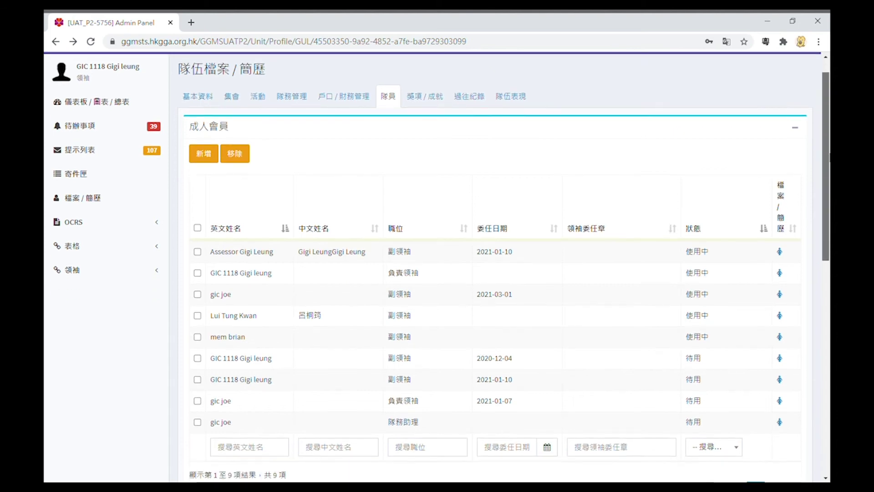
{"action": "scroll", "coordinate": [496, 271], "scroll_direction": "down", "scroll_amount": 5}
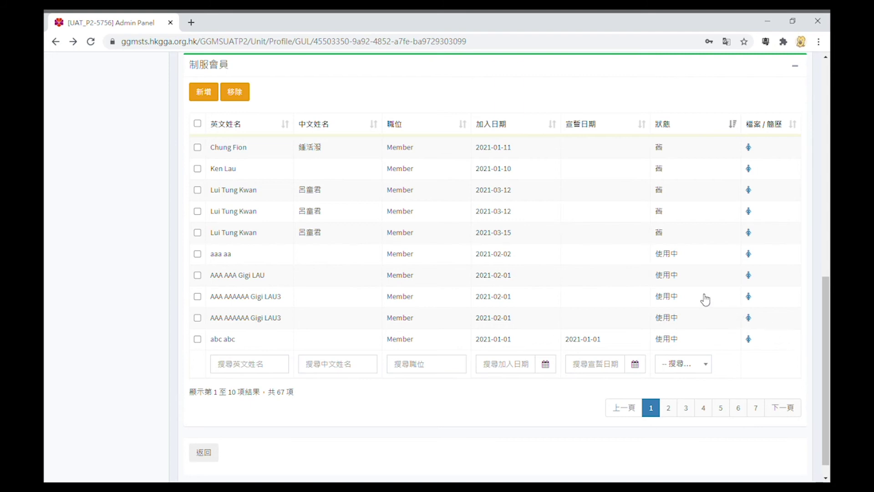
{"action": "left_click", "coordinate": [633, 254]}
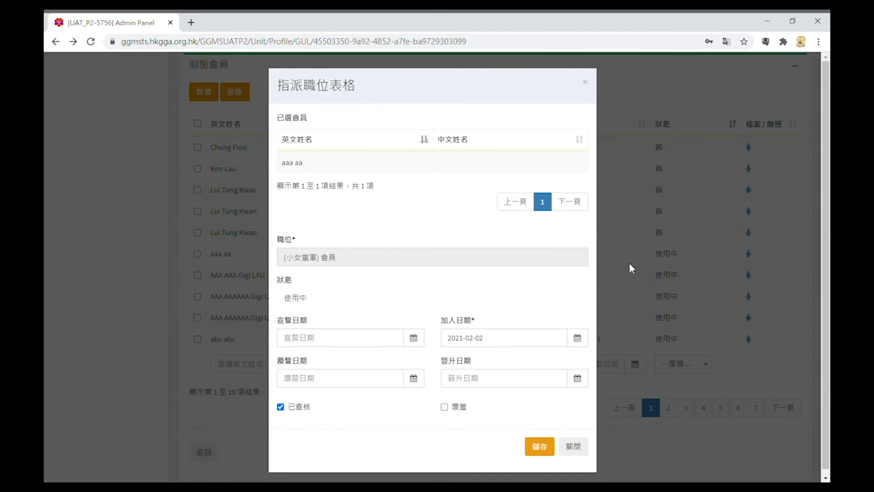
{"action": "left_click", "coordinate": [574, 453]}
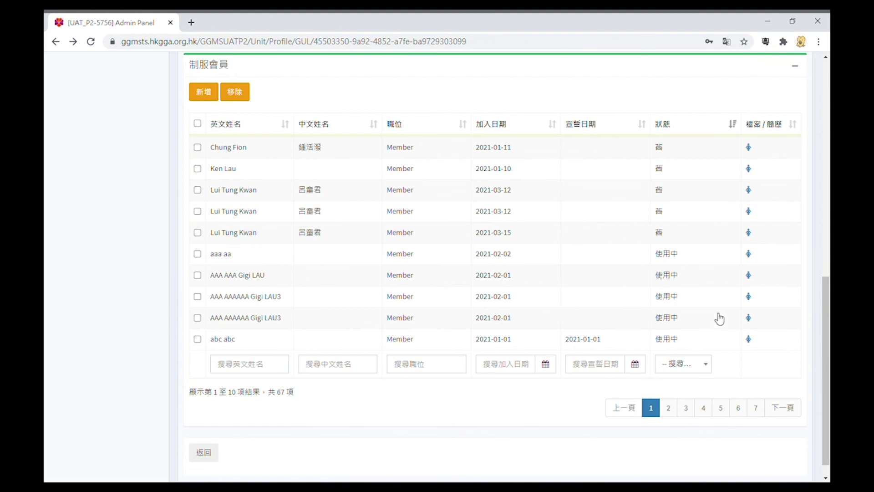
{"action": "left_click", "coordinate": [749, 255]}
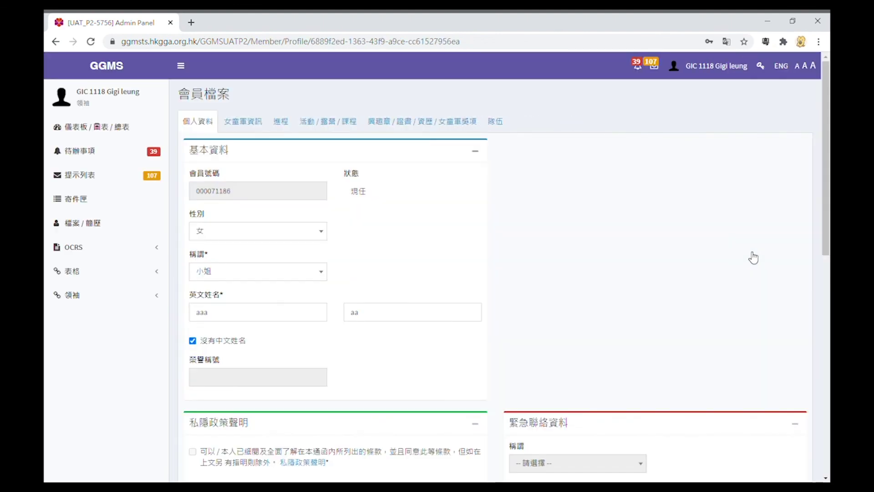
{"action": "left_click_drag", "start_coordinate": [826, 178], "coordinate": [827, 350]}
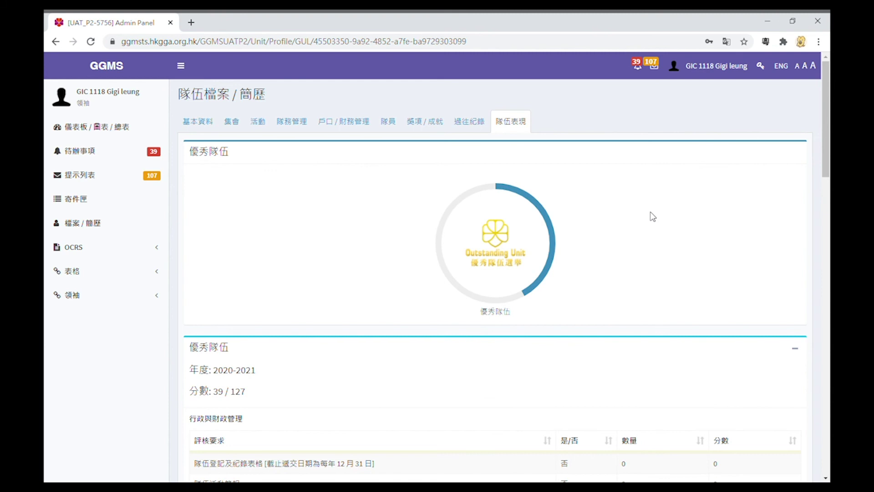
Review all the Outstanding Unit (優秀隊伍) assessment criteria and scores in the unit's performance record for 2020-2021
{"action": "left_click_drag", "start_coordinate": [824, 152], "coordinate": [826, 467]}
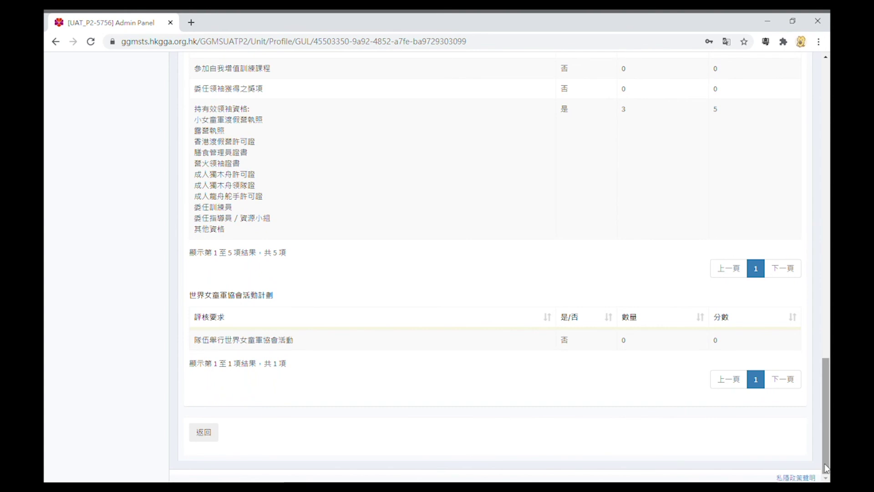
{"action": "left_click_drag", "start_coordinate": [826, 468], "coordinate": [823, 154]}
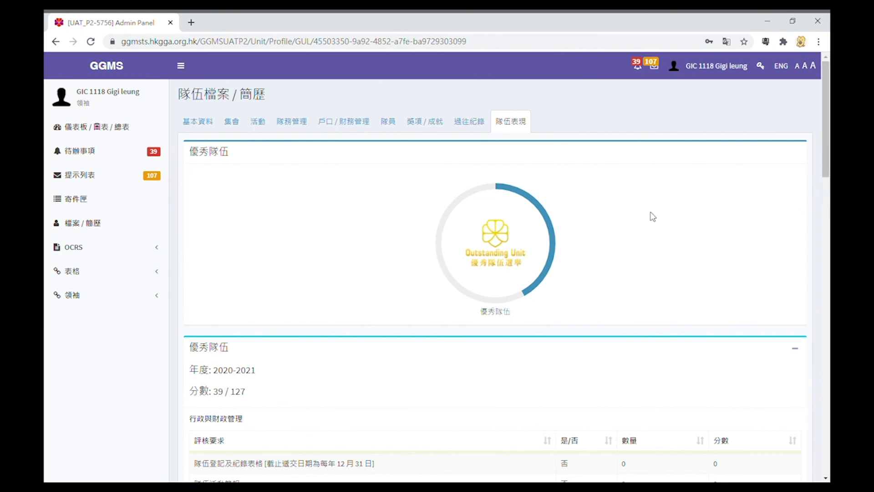